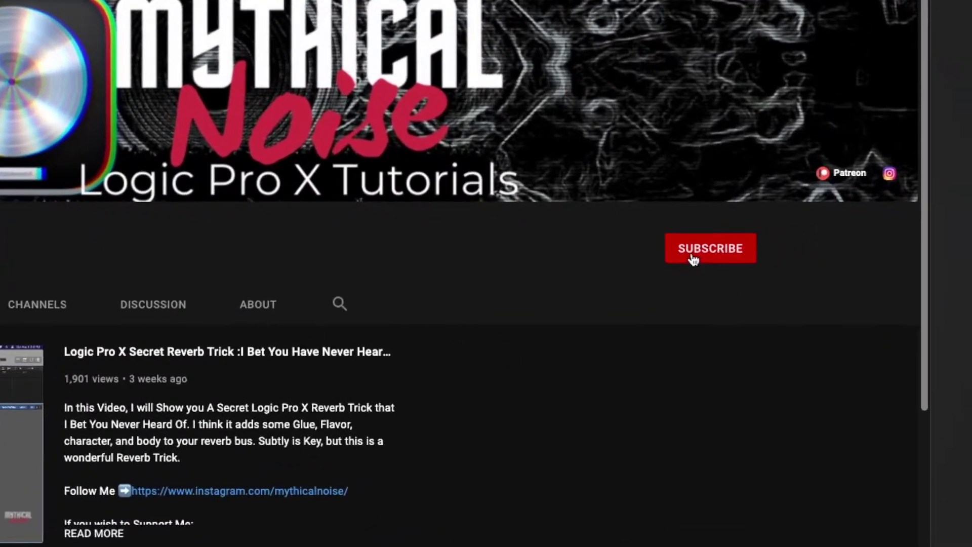
Step: Subscribe to the tutorial channel and turn on its notification bell
left_click(690, 257)
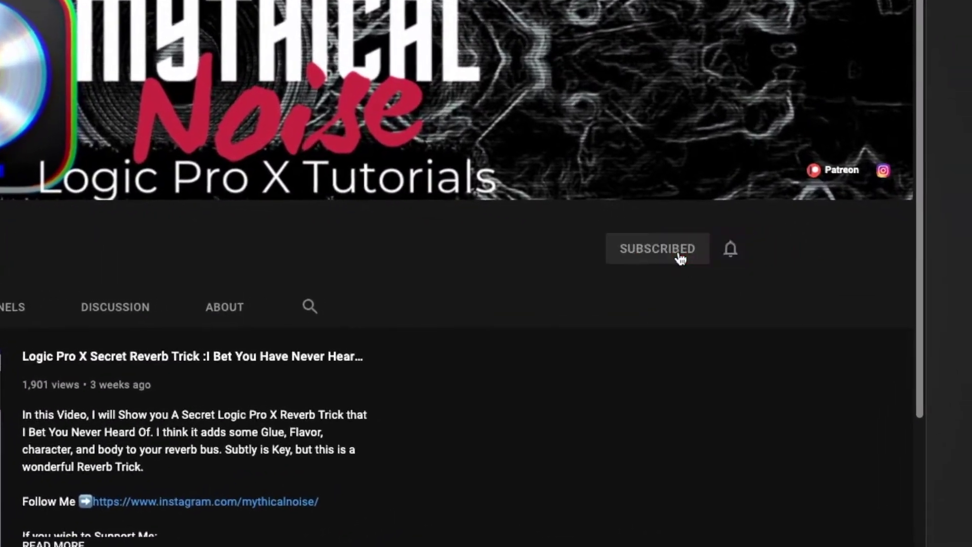
left_click(729, 253)
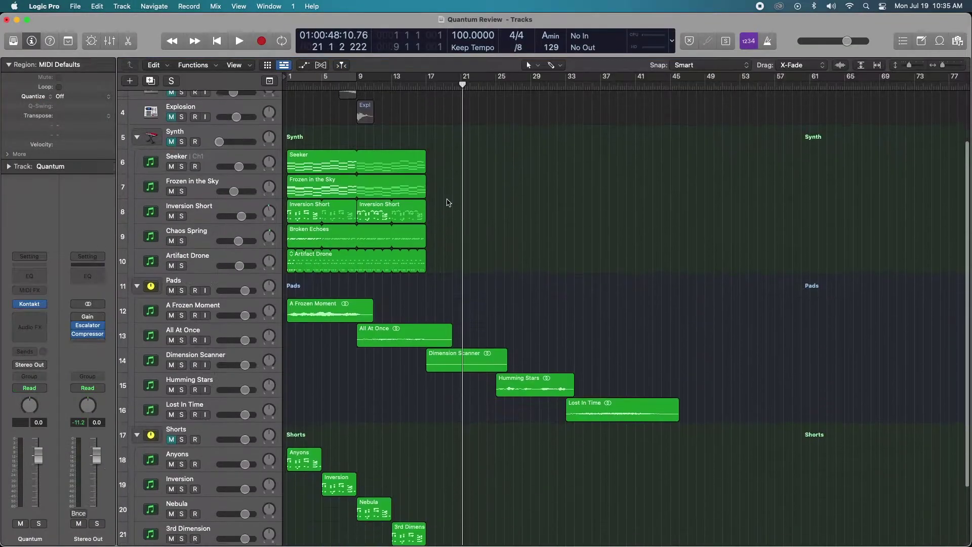
Step: Return the track list to the top and bring up the Quantum track's Kontakt window with V
scroll(448, 202, "down", 2)
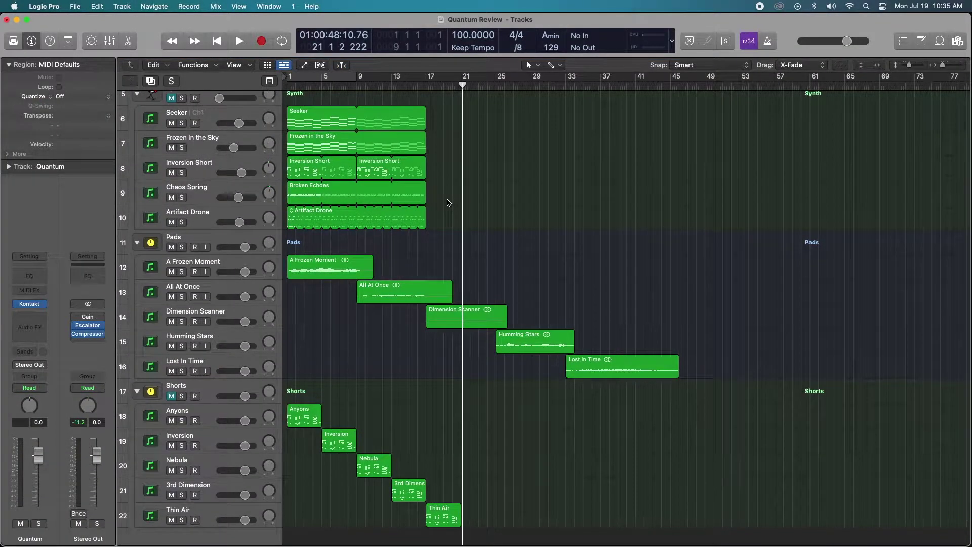
scroll(447, 202, "down", 2)
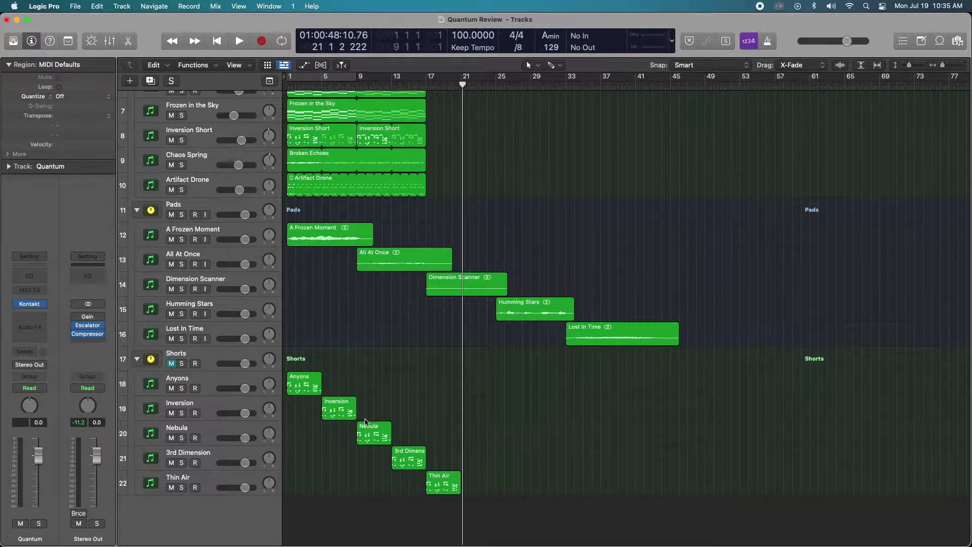
scroll(373, 421, "up", 6)
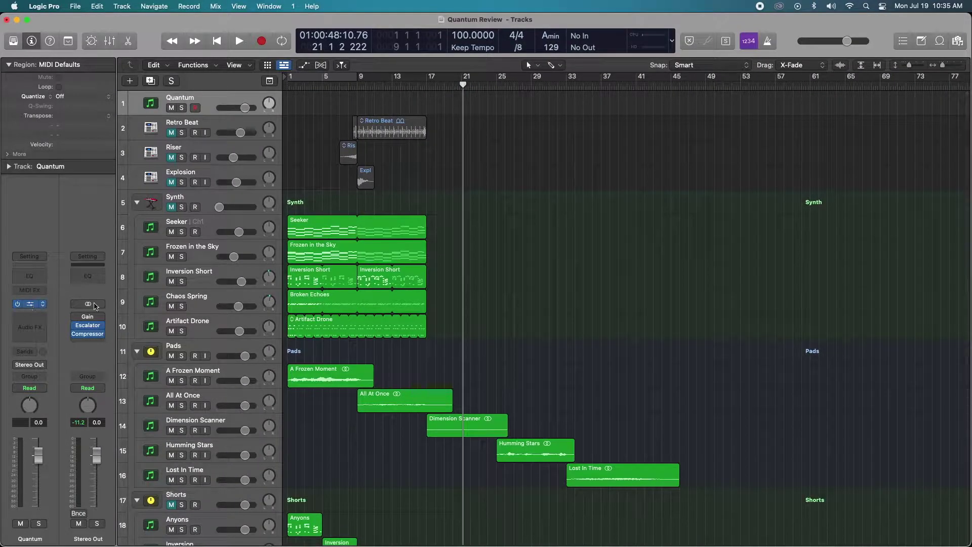
key("v")
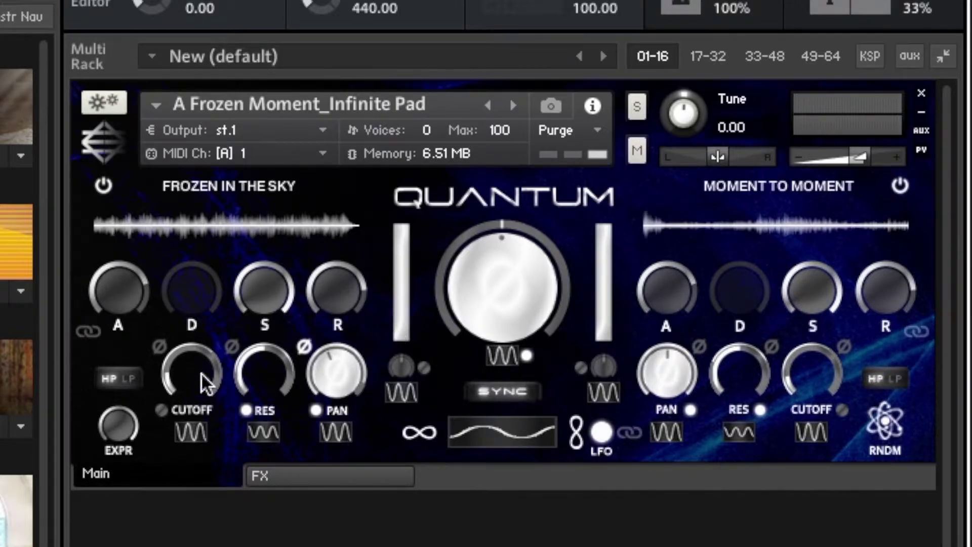
left_click(324, 478)
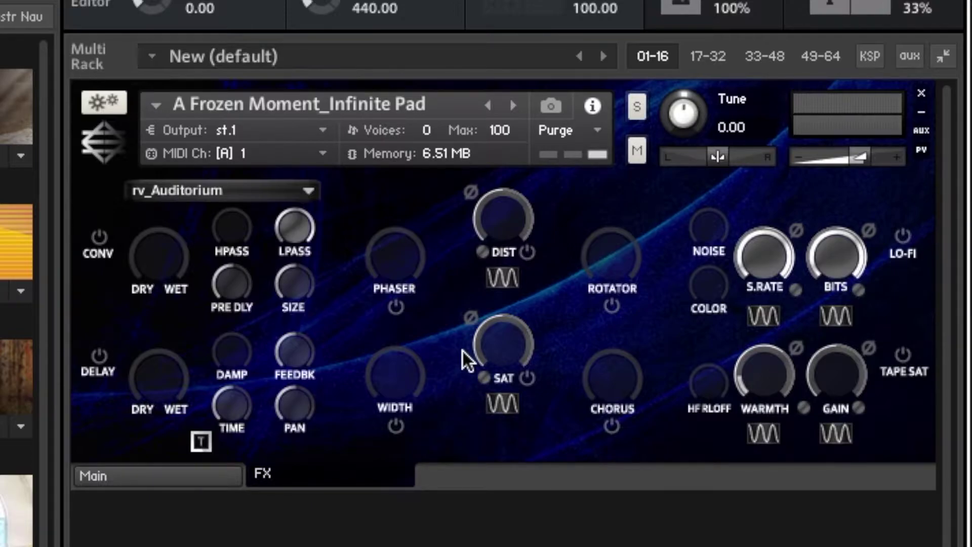
left_click(204, 478)
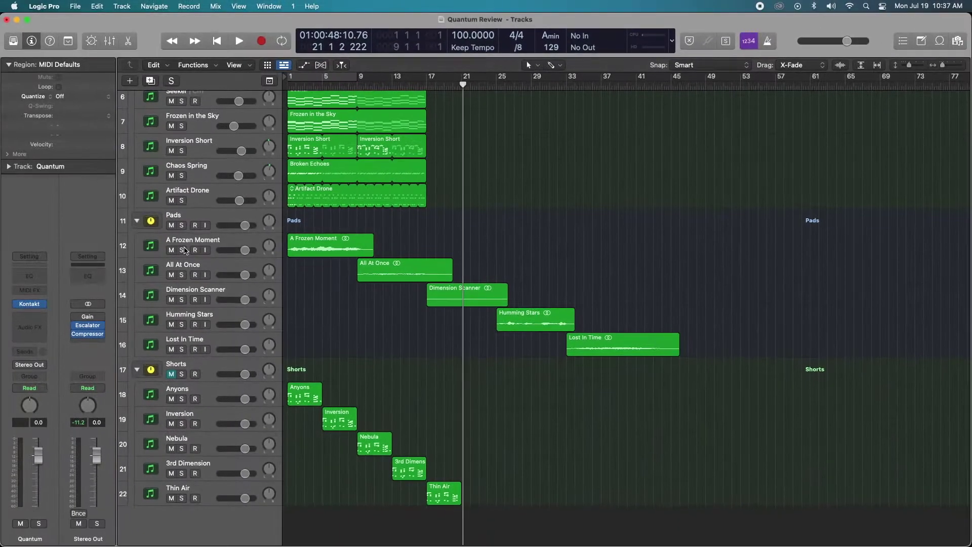
Step: Select the A Frozen Moment and Quantum tracks, then play the soloed Pads
left_click(188, 241)
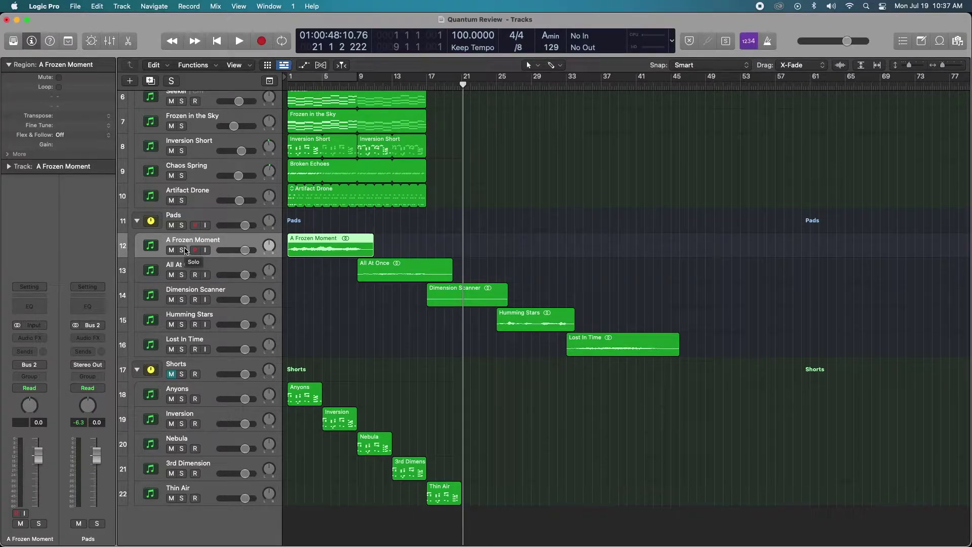
scroll(185, 250, "up", 5)
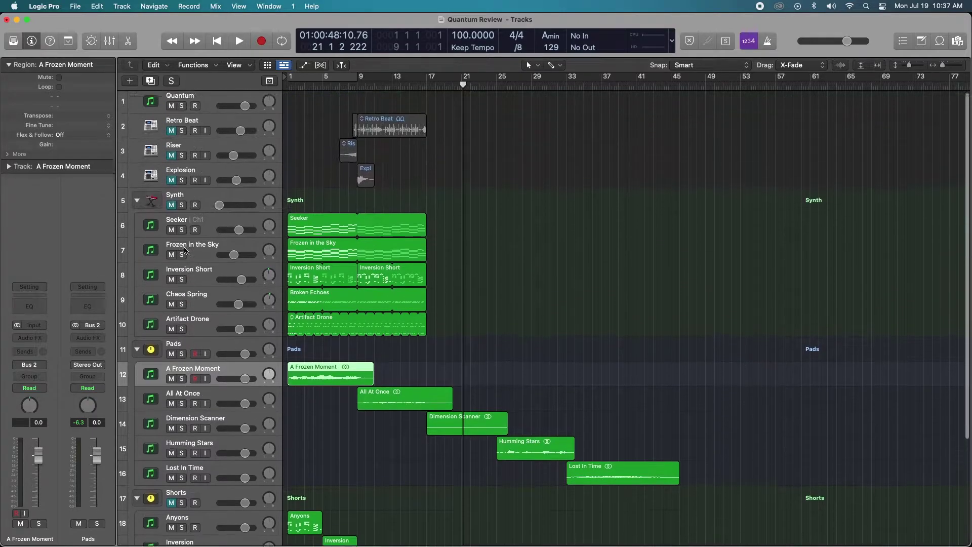
left_click(205, 103)
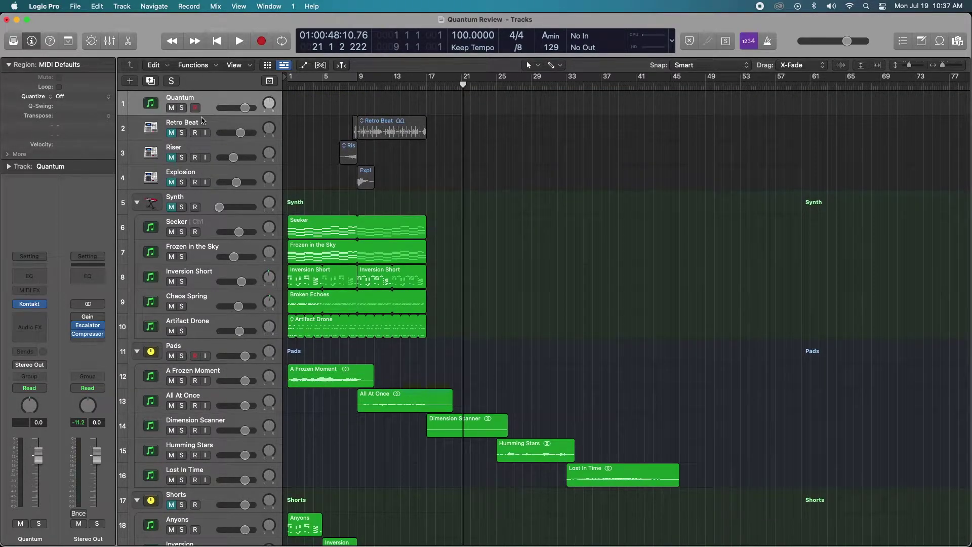
scroll(209, 319, "down", 3)
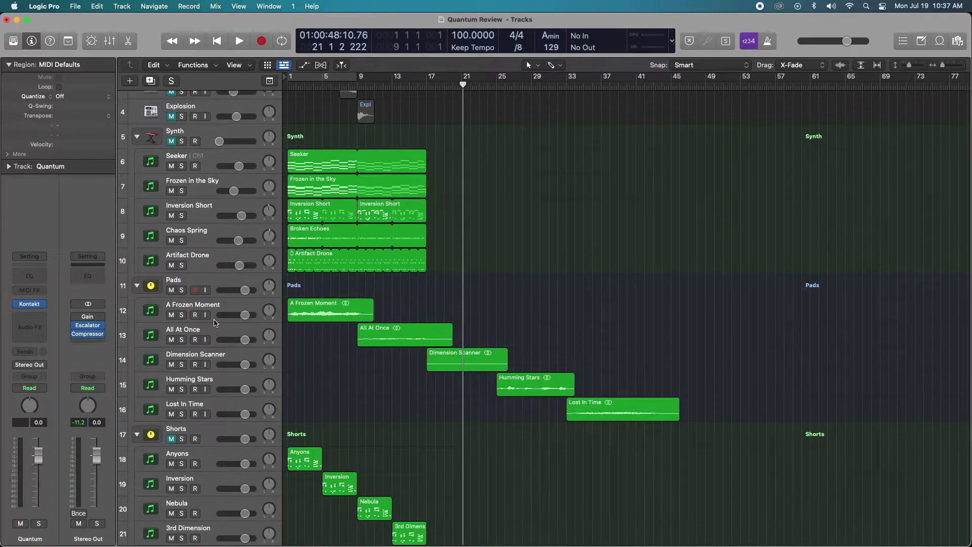
left_click(208, 305)
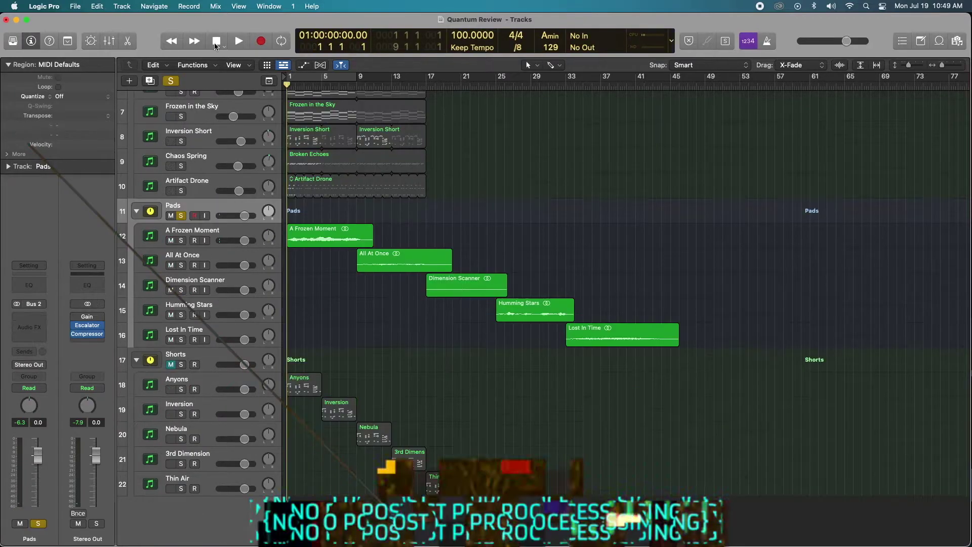
key("space")
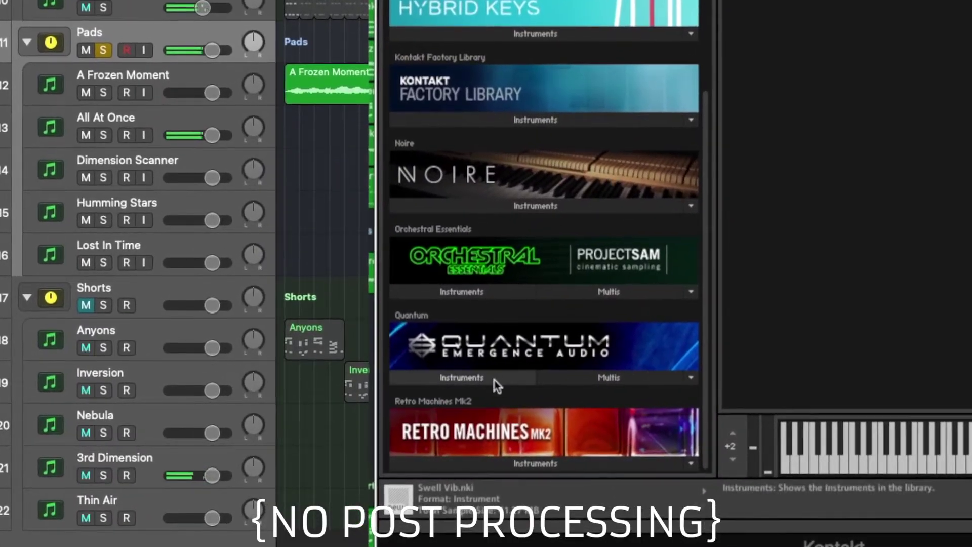
Step: Browse Quantum's Correlated folder, then the Arcs presets inside Dimensions
left_click(495, 380)
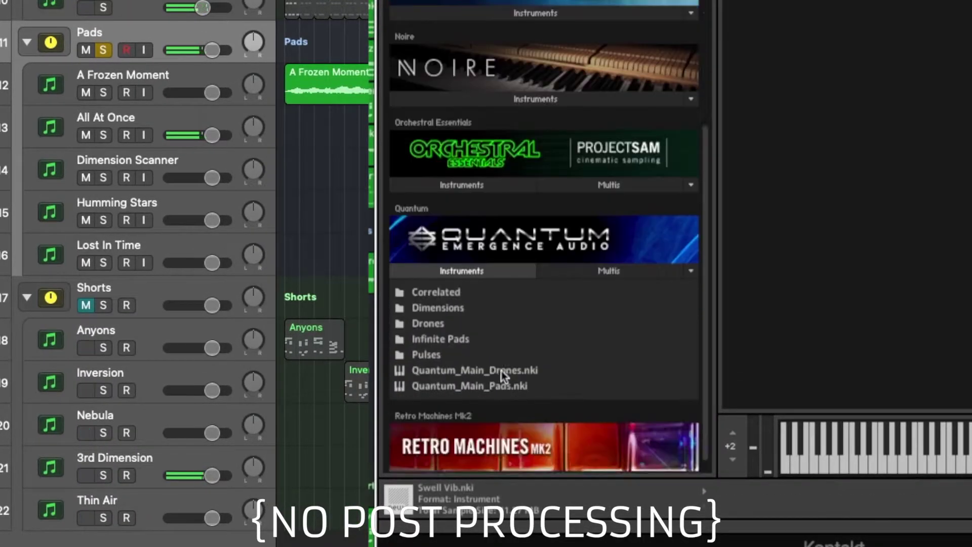
left_click(454, 279)
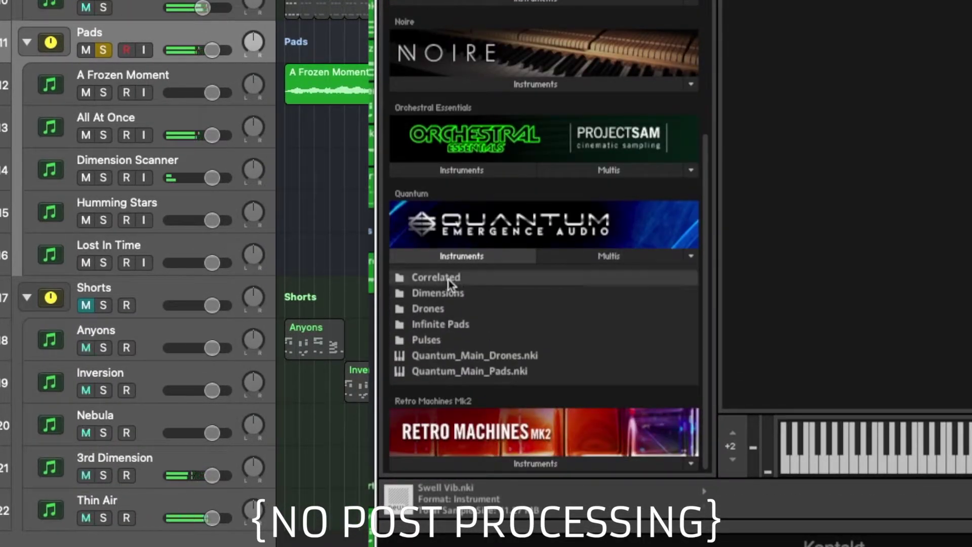
scroll(484, 248, "down", 3)
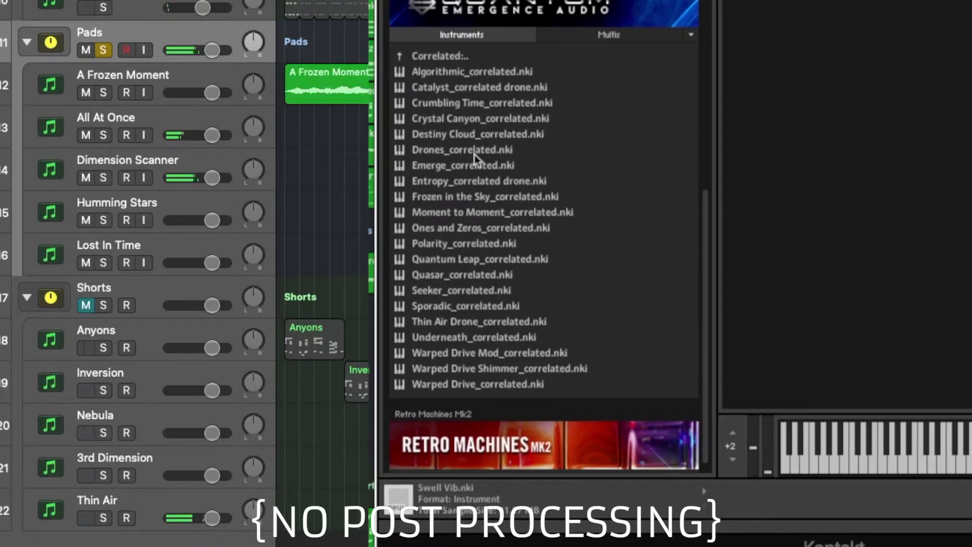
left_click(438, 58)
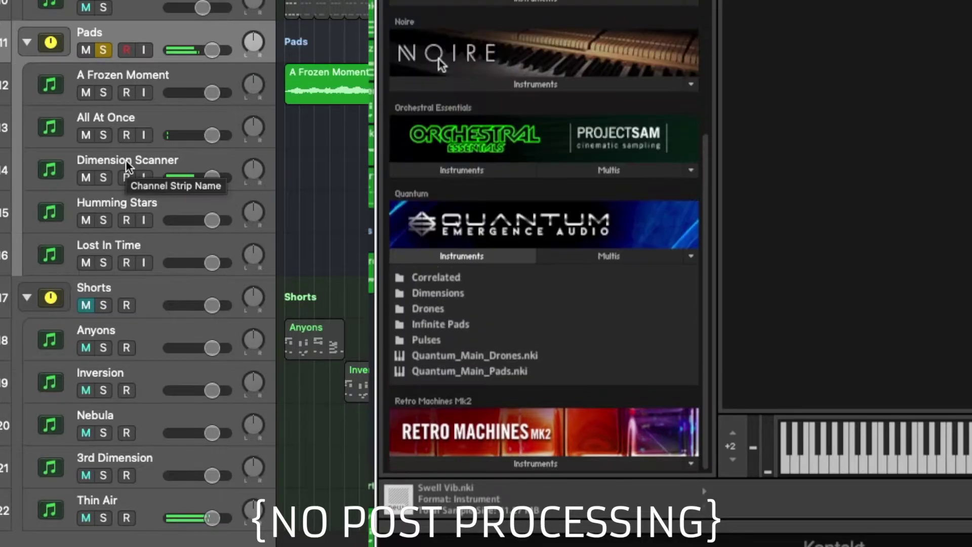
left_click(447, 294)
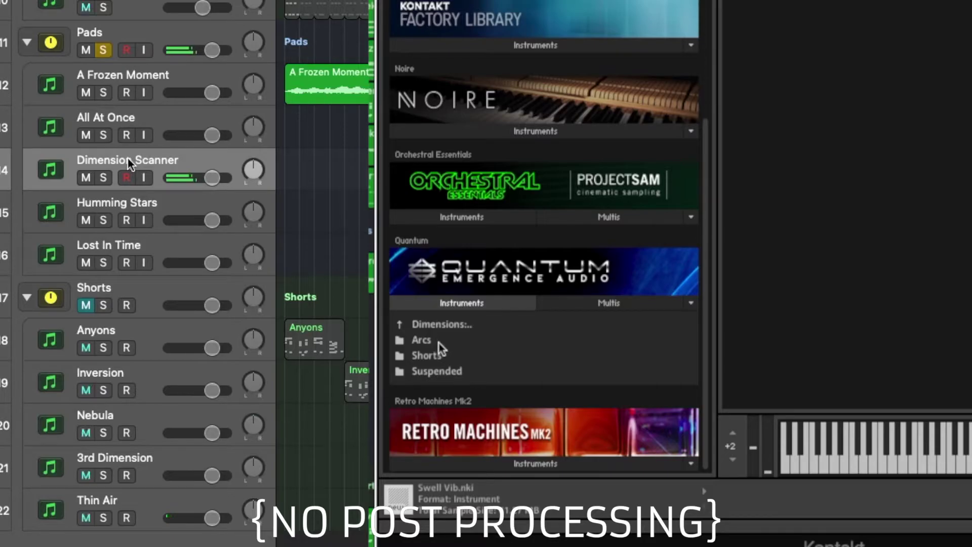
left_click(421, 340)
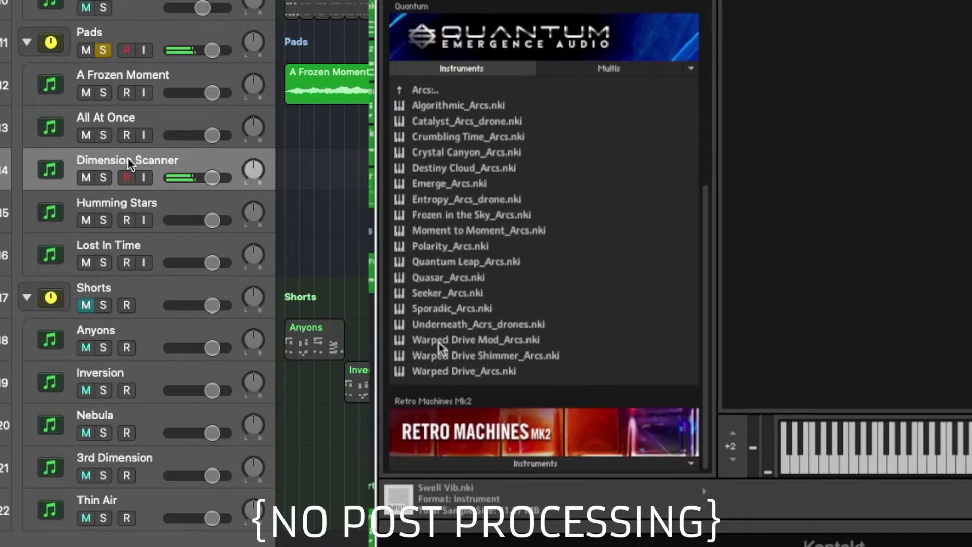
scroll(438, 345, "up", 3)
left_click(425, 218)
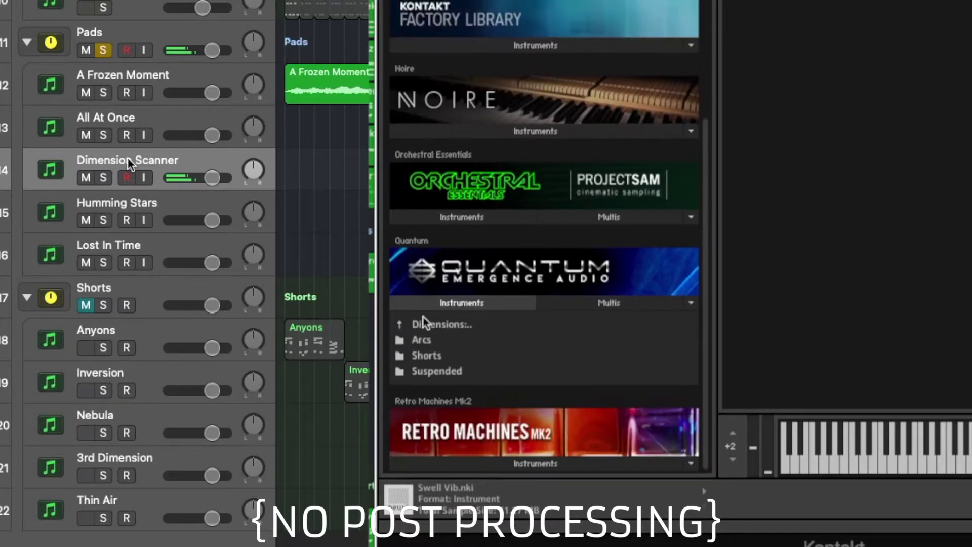
Step: Look through the Shorts presets and return to Quantum's top-level folders
left_click(425, 355)
scroll(429, 360, "down", 1)
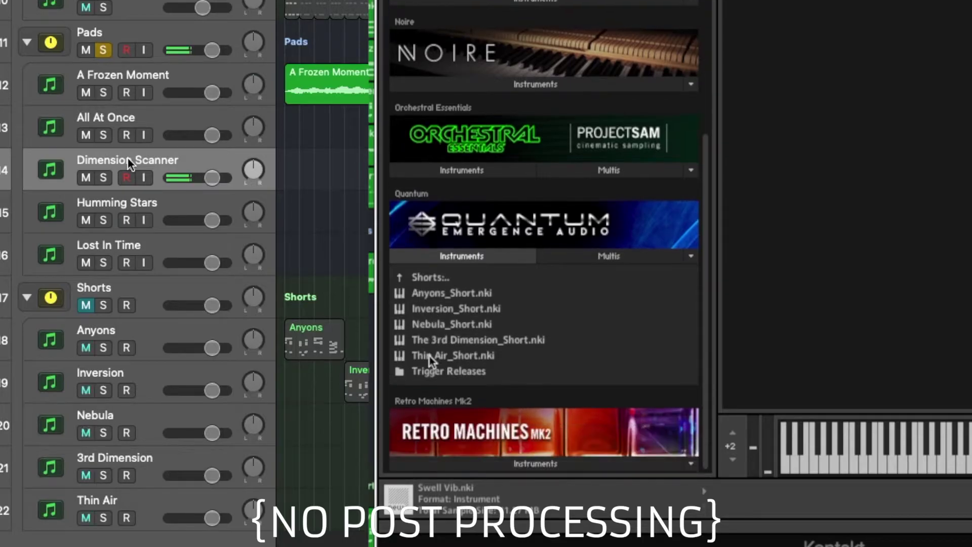
key("Down")
left_click(430, 277)
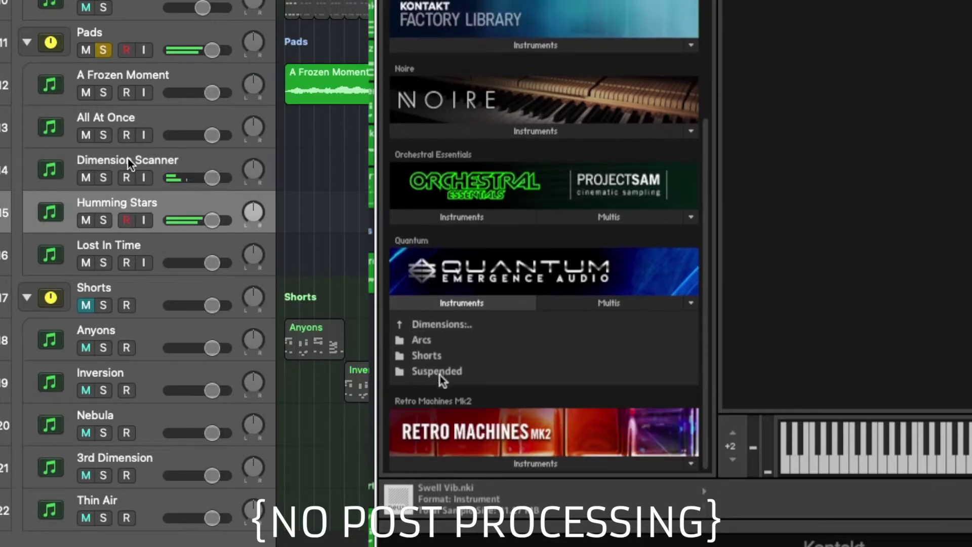
left_click(438, 326)
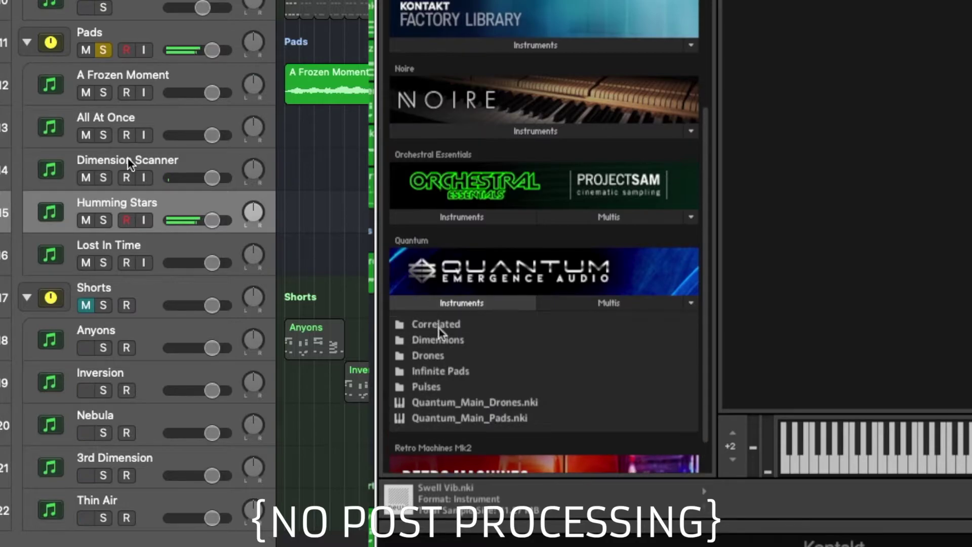
Step: Browse the Drones and Infinite Pads preset folders, then go back to the Quantum folders
left_click(435, 357)
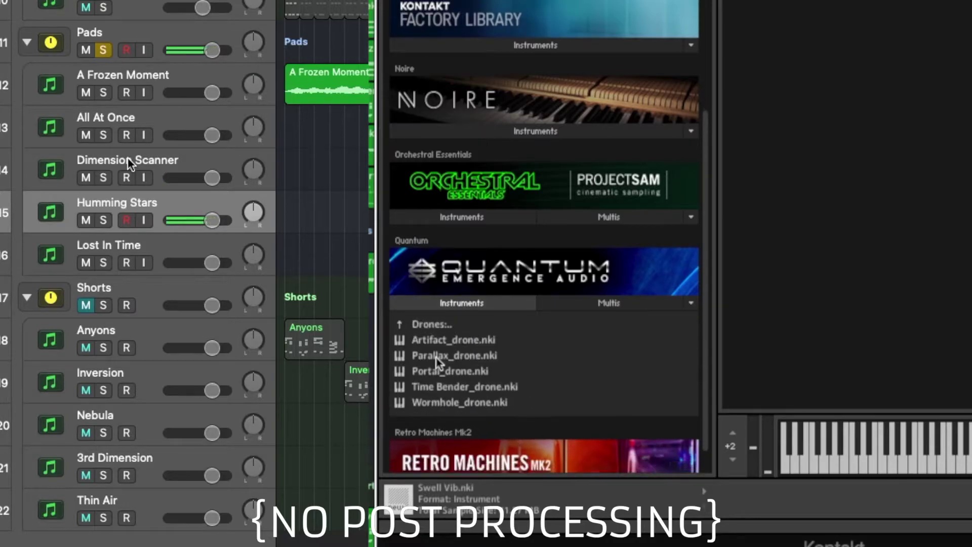
scroll(435, 359, "down", 1)
scroll(434, 355, "up", 2)
scroll(431, 334, "down", 2)
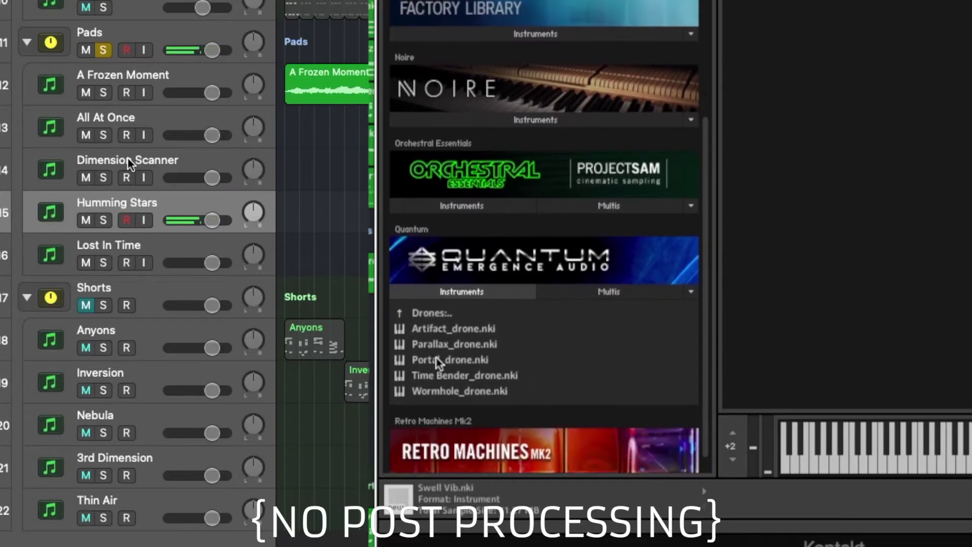
left_click(425, 298)
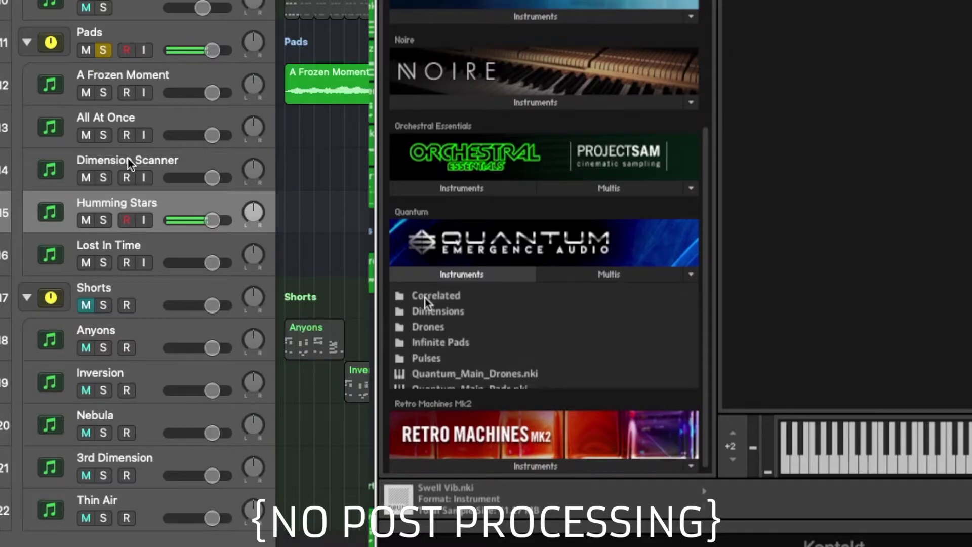
left_click(438, 343)
scroll(438, 348, "down", 5)
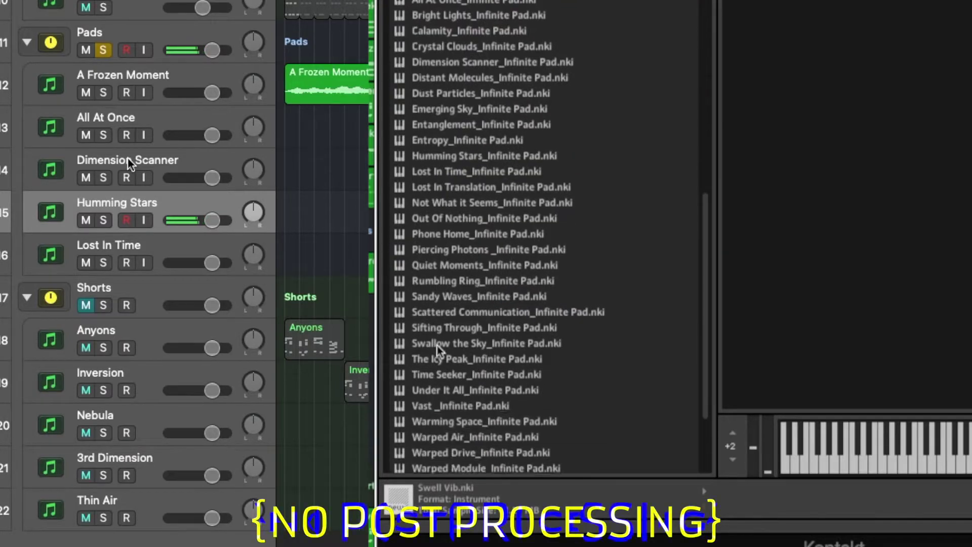
scroll(436, 348, "up", 10)
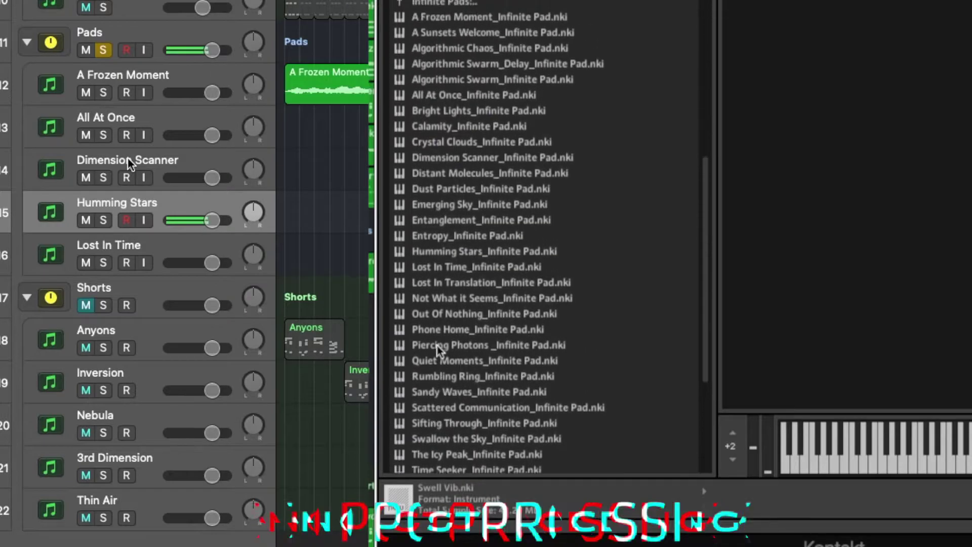
scroll(438, 349, "up", 2)
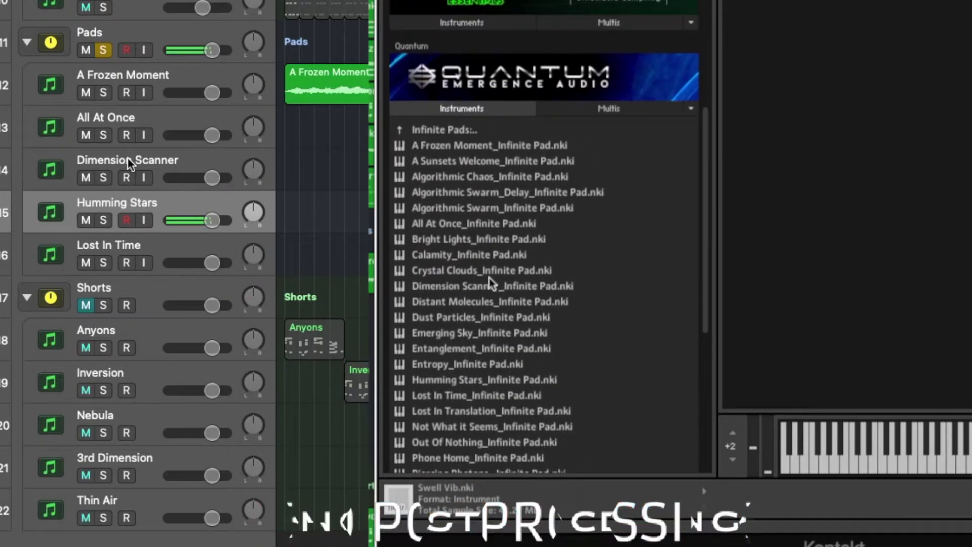
left_click(462, 132)
scroll(463, 147, "up", 3)
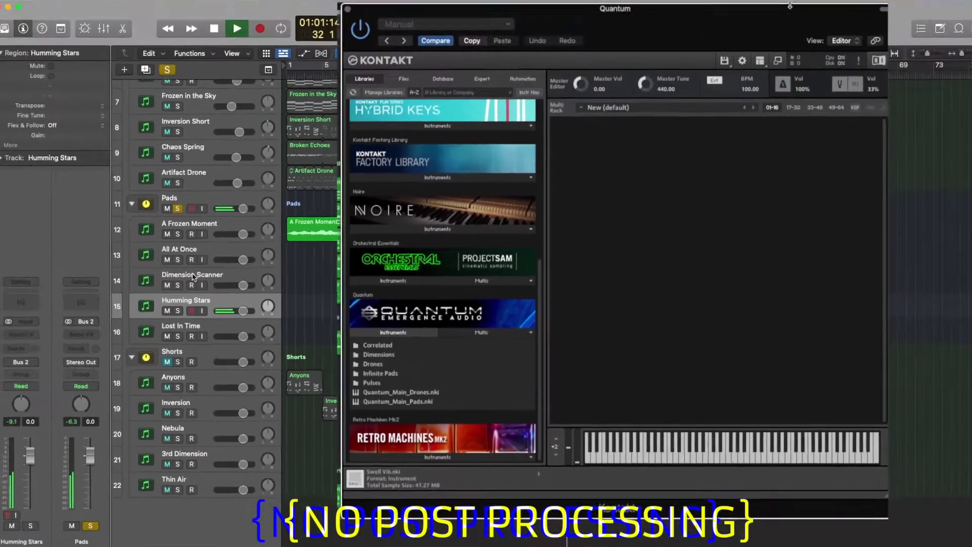
Step: Close the Kontakt window and select the Lost In Time track
key("v")
key("Down")
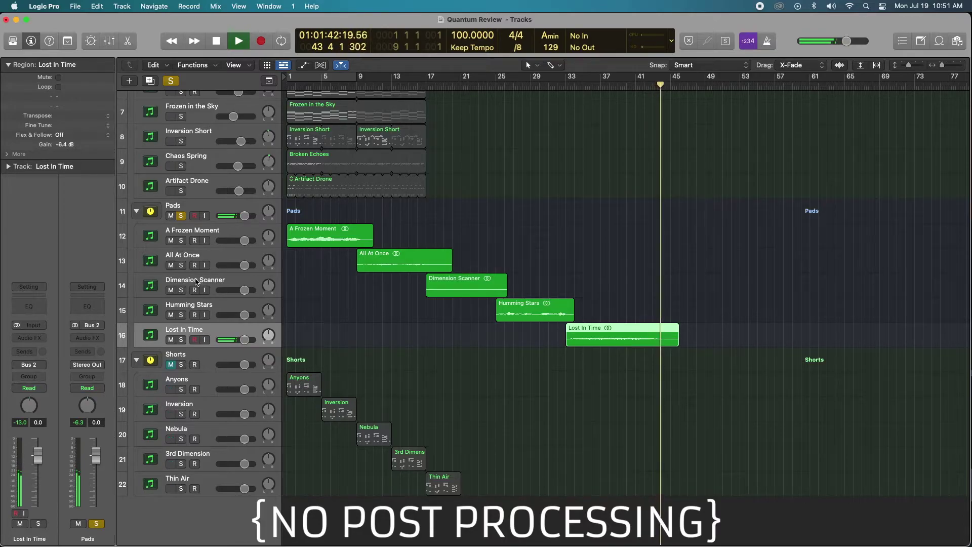
Step: Stop playback, solo the Shorts folder instead of Pads, and play it from bar 1
key("space")
left_click(181, 364, "alt")
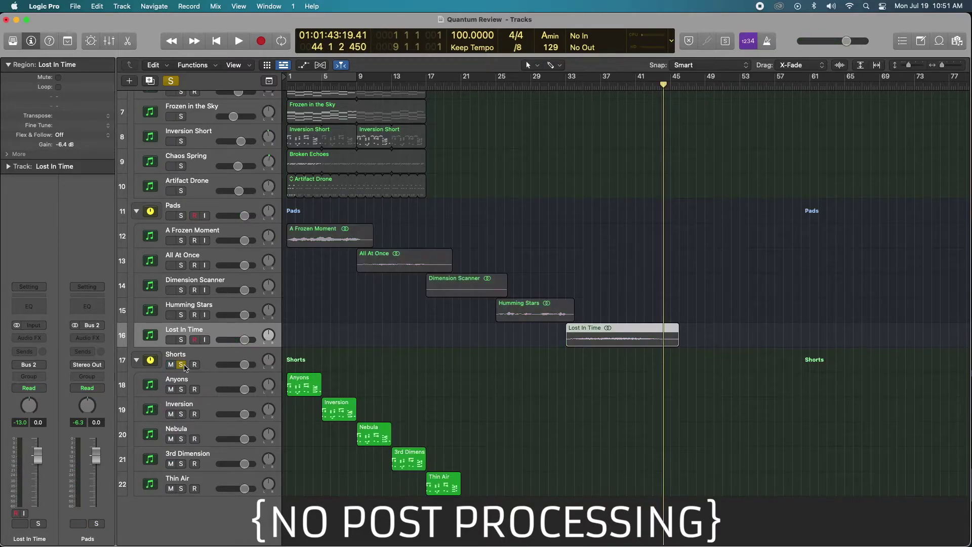
left_click(212, 361)
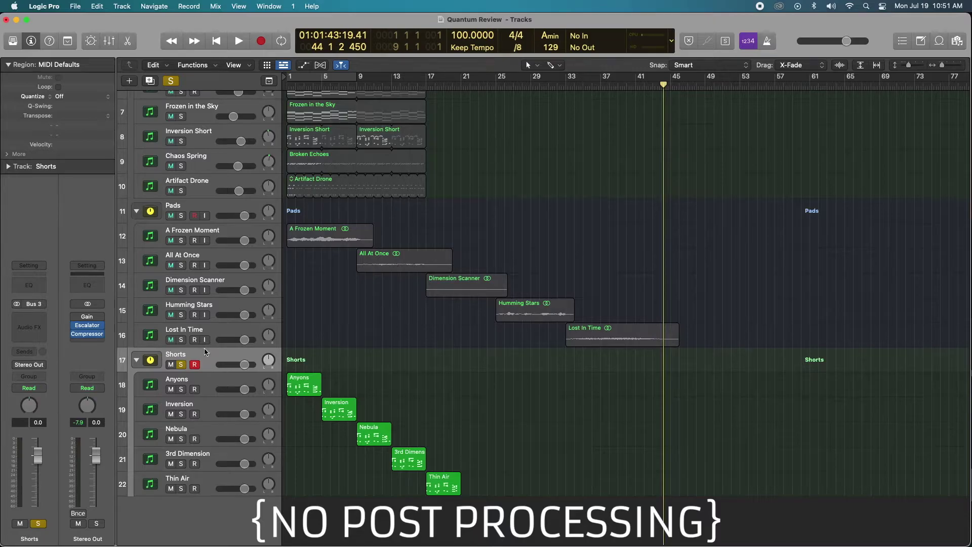
key("Return")
key("space")
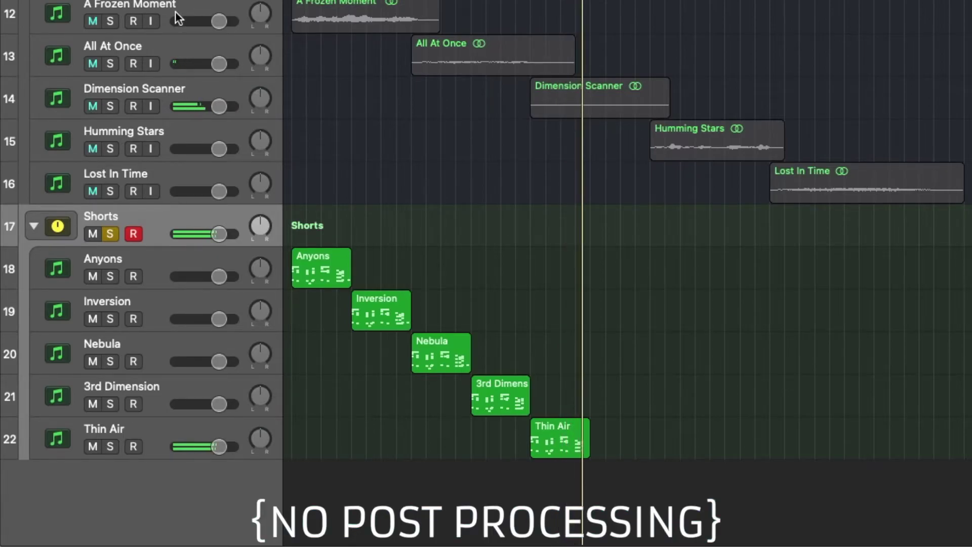
left_click(116, 241)
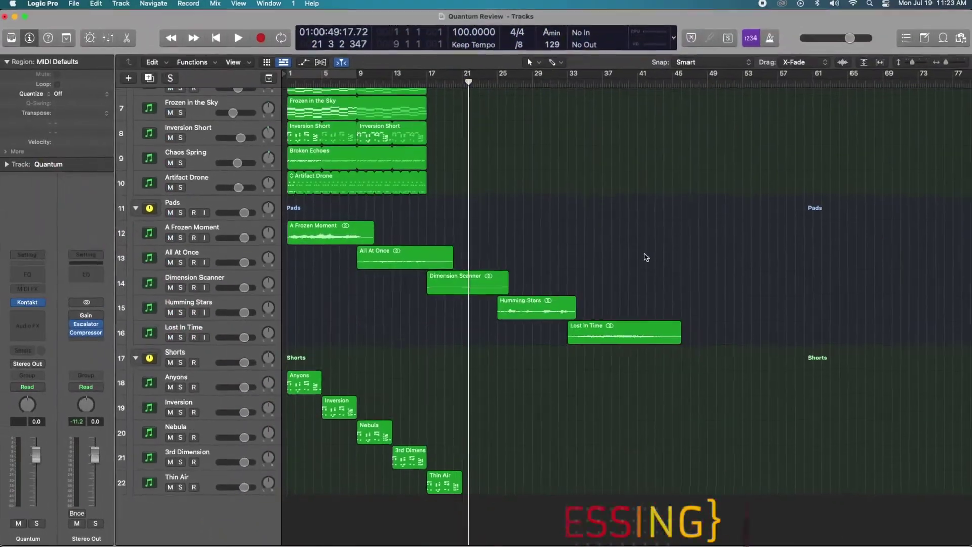